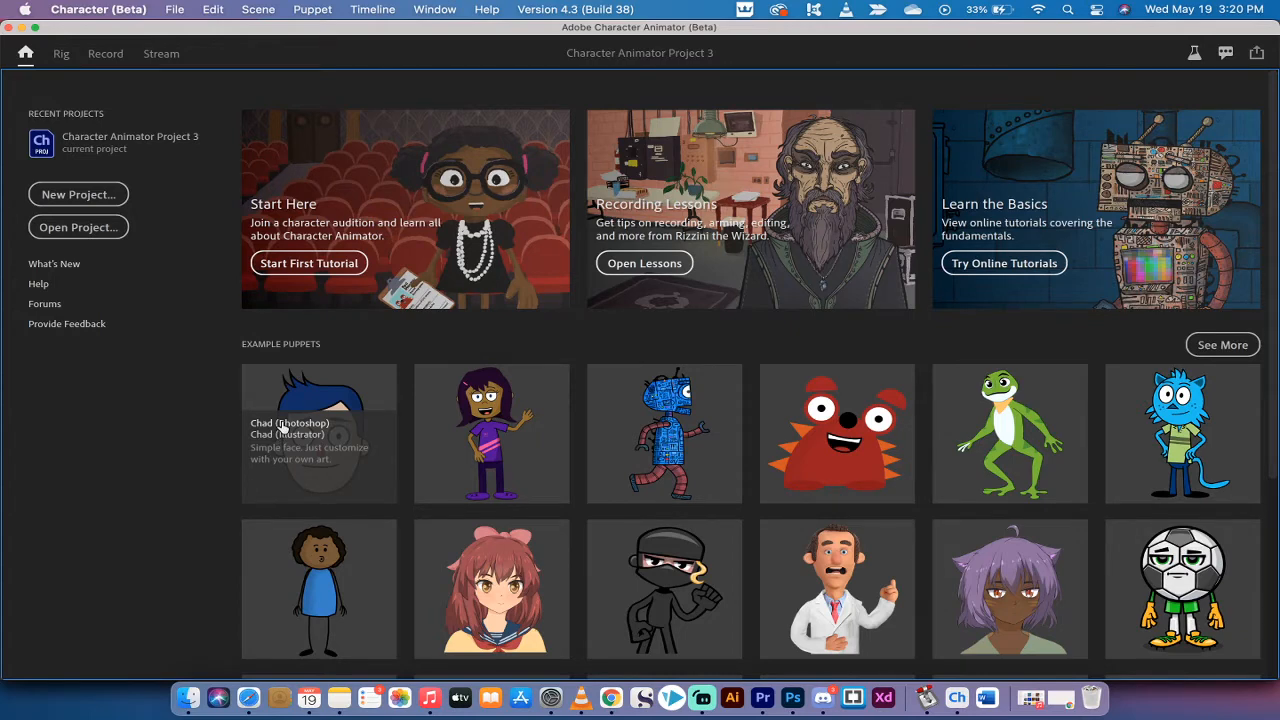
# Load the Chad (Photoshop) example puppet into a scene and turn on camera face tracking.
pyautogui.click(284, 424)
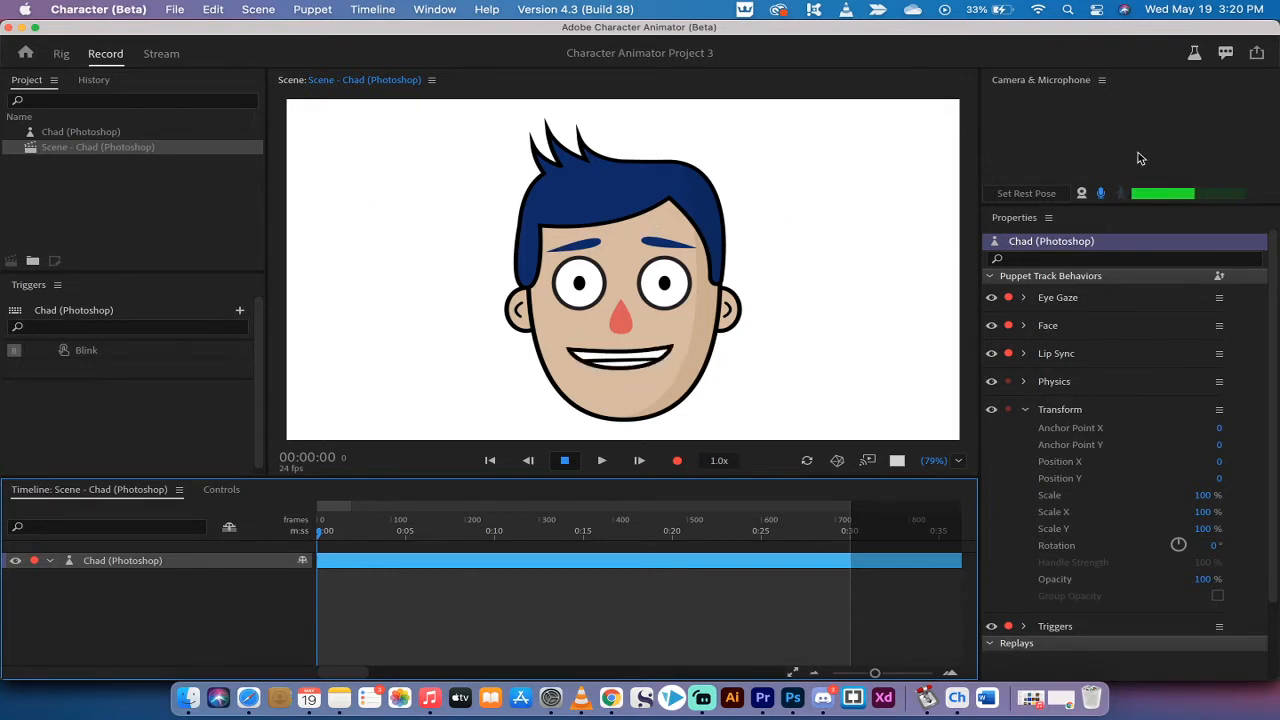
pyautogui.click(1081, 194)
# Bring Chad into Rig mode and show the puppet's context menu in the Project panel.
pyautogui.doubleClick(60, 133)
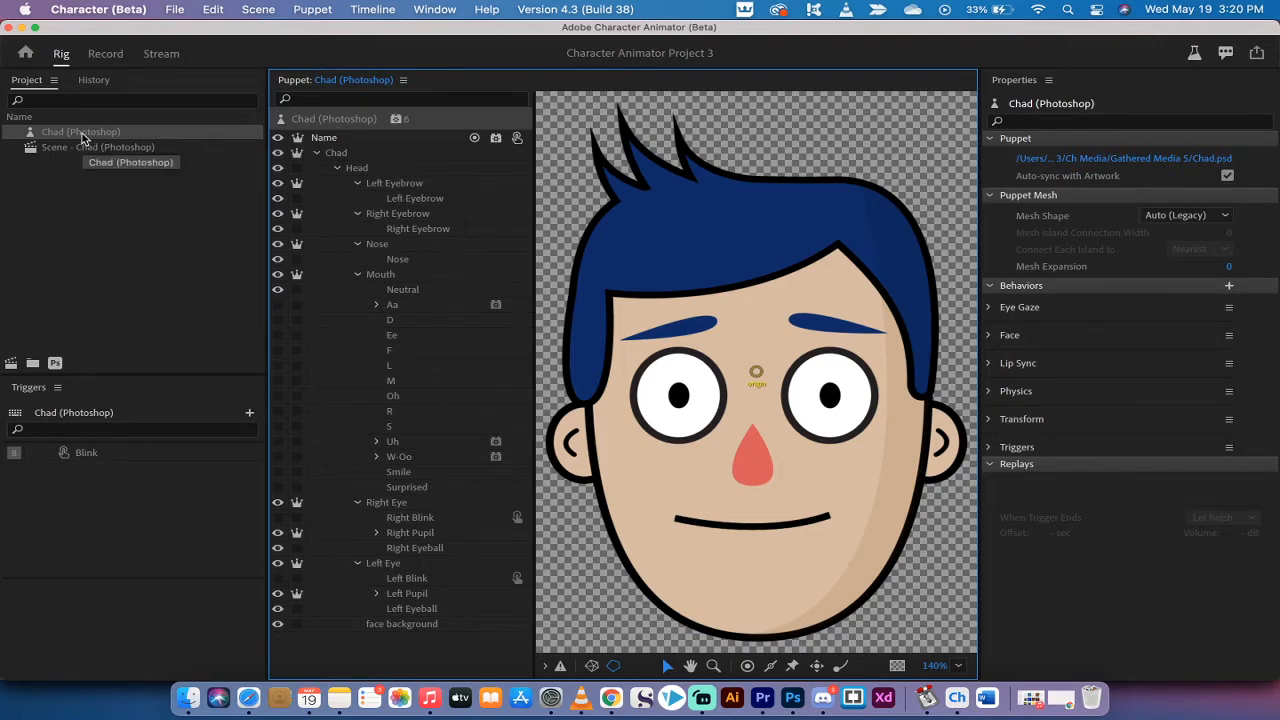
pyautogui.click(84, 138)
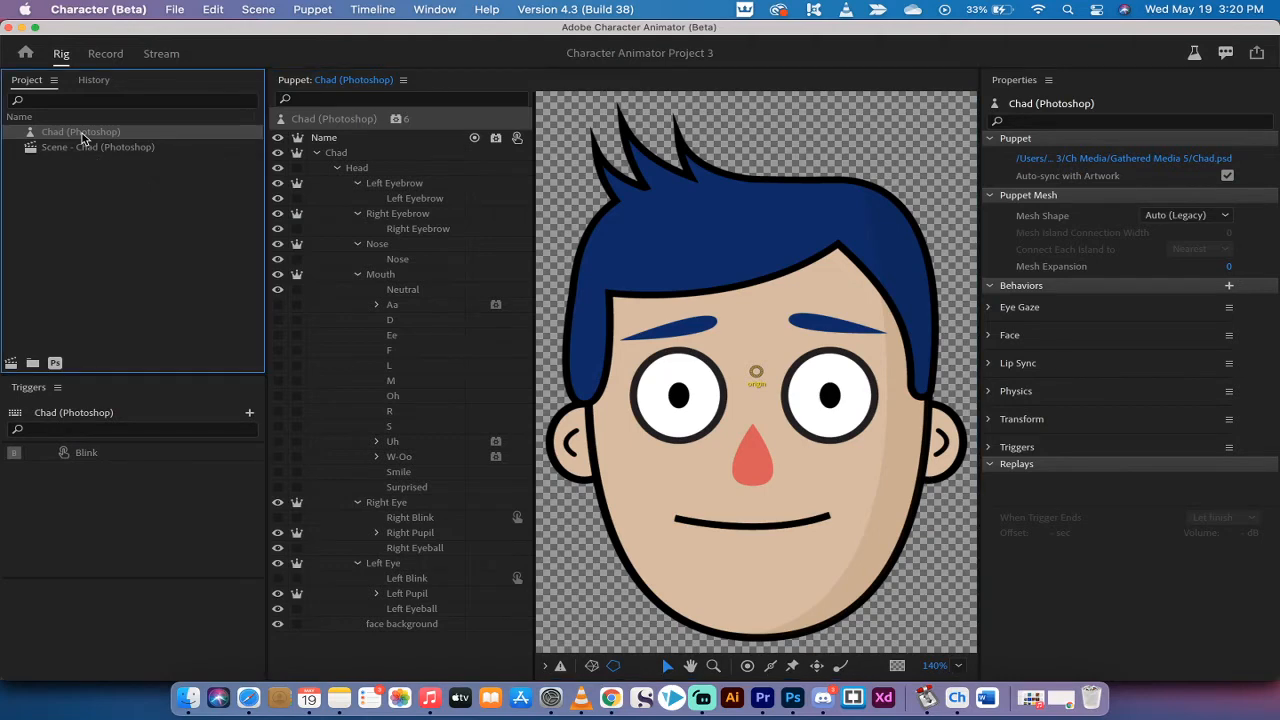
pyautogui.rightClick(84, 138)
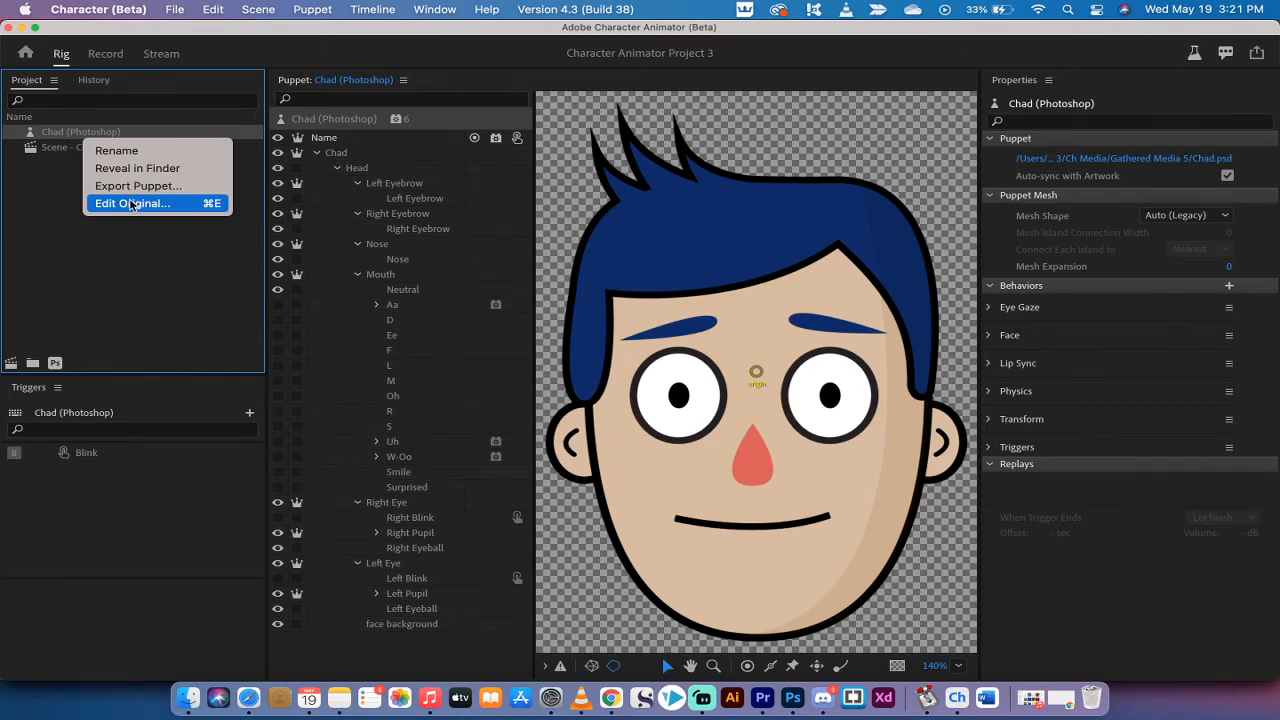
# Edit Original to launch Chad.psd in Photoshop and make the face background layer active.
pyautogui.click(131, 204)
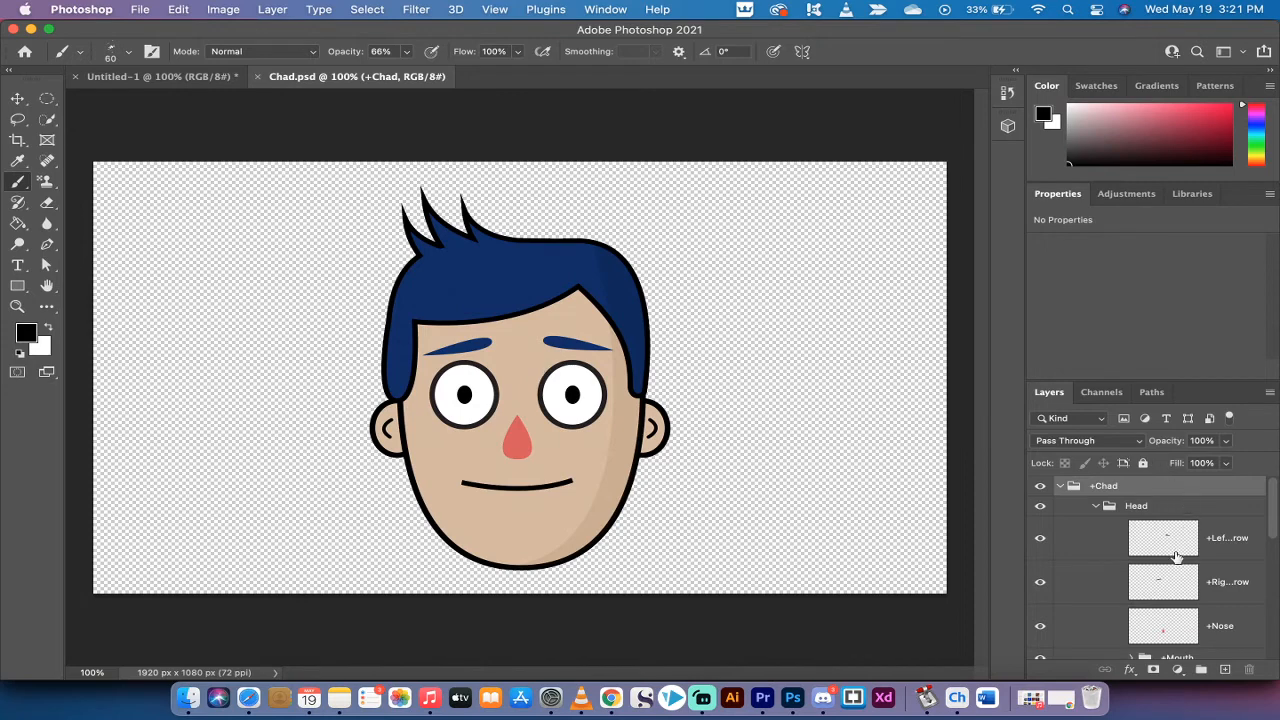
pyautogui.scroll(-1, 1176, 556)
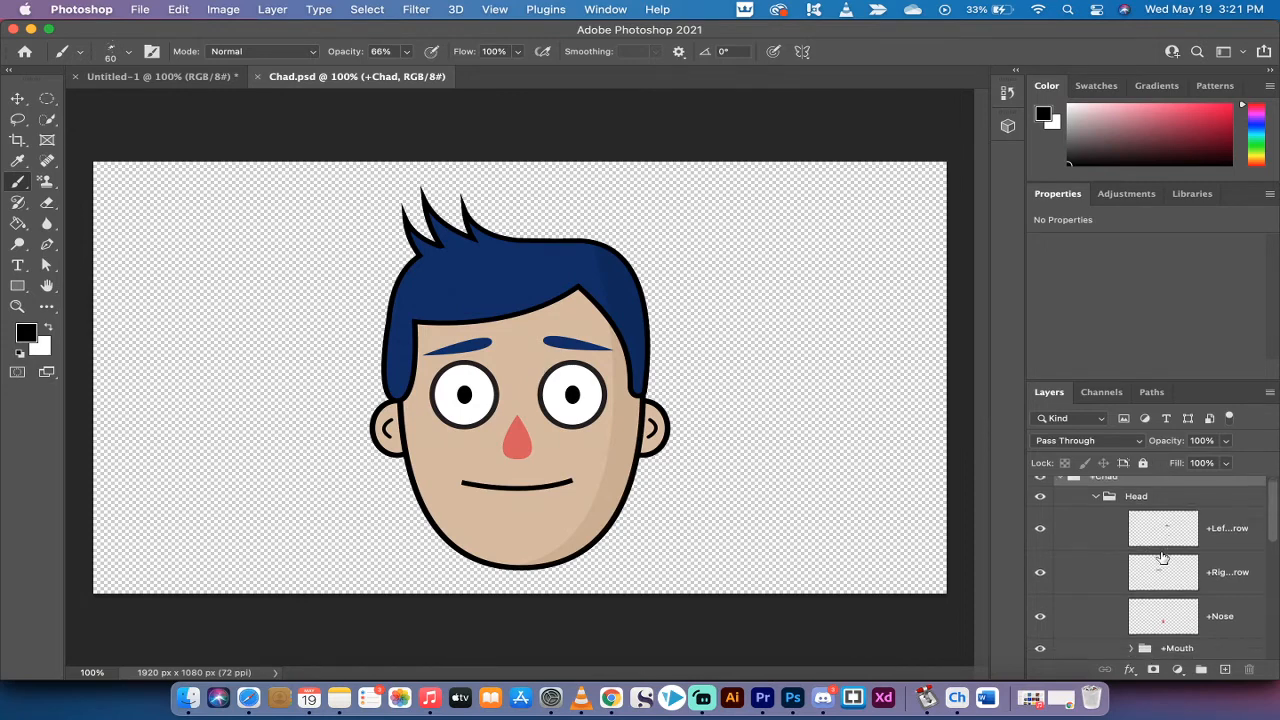
pyautogui.scroll(-2, 1170, 557)
pyautogui.scroll(-2, 1163, 558)
pyautogui.scroll(-1, 1163, 558)
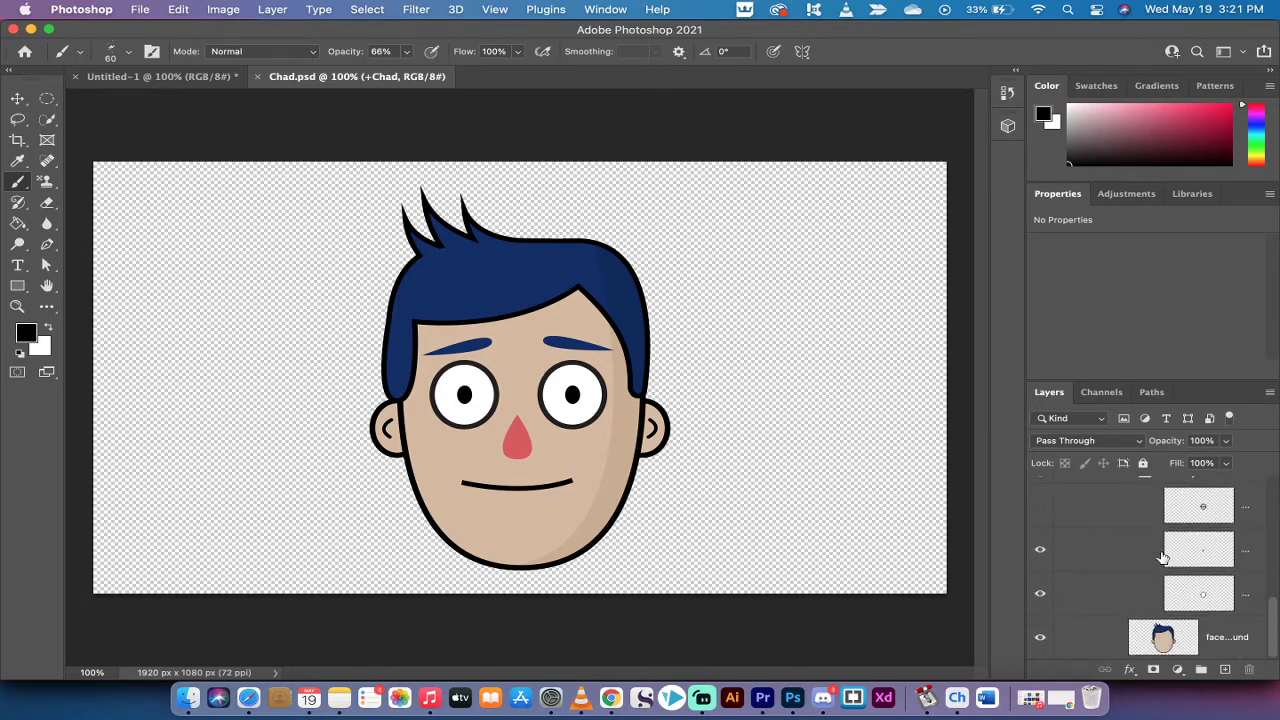
pyautogui.click(1163, 641)
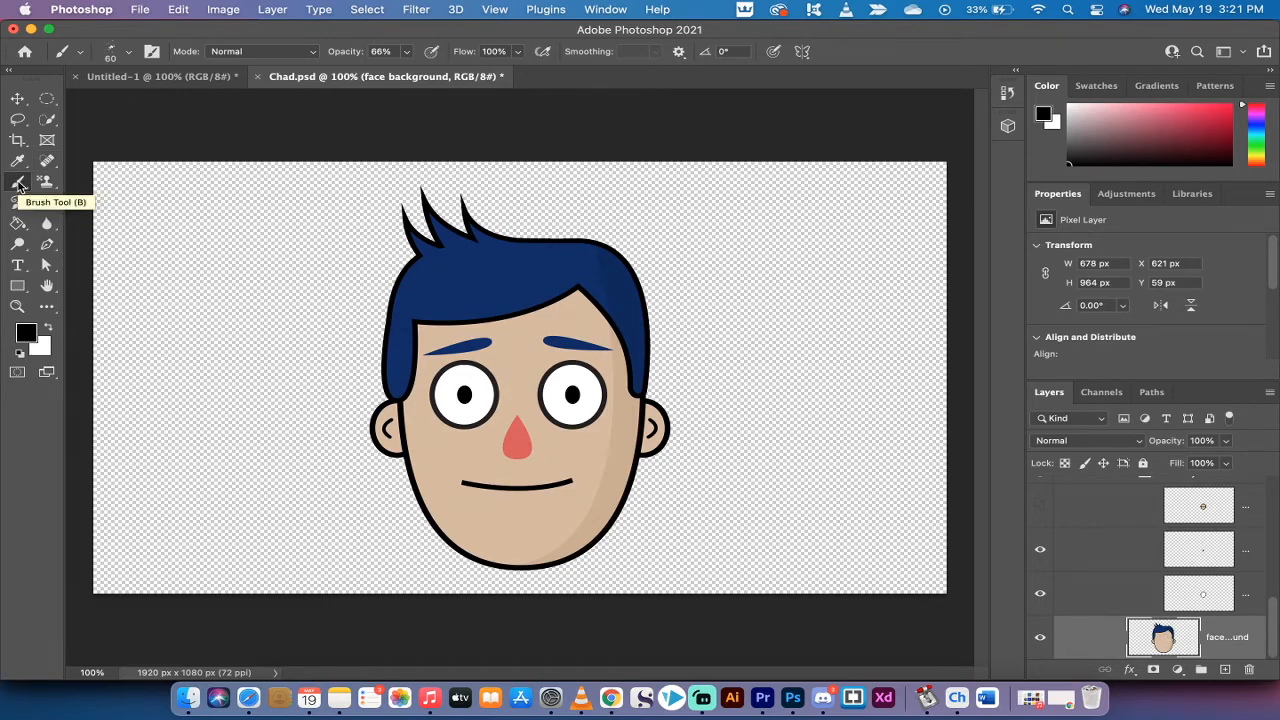
# Switch to the standard Brush Tool from the painting tool variants.
pyautogui.rightClick(19, 186)
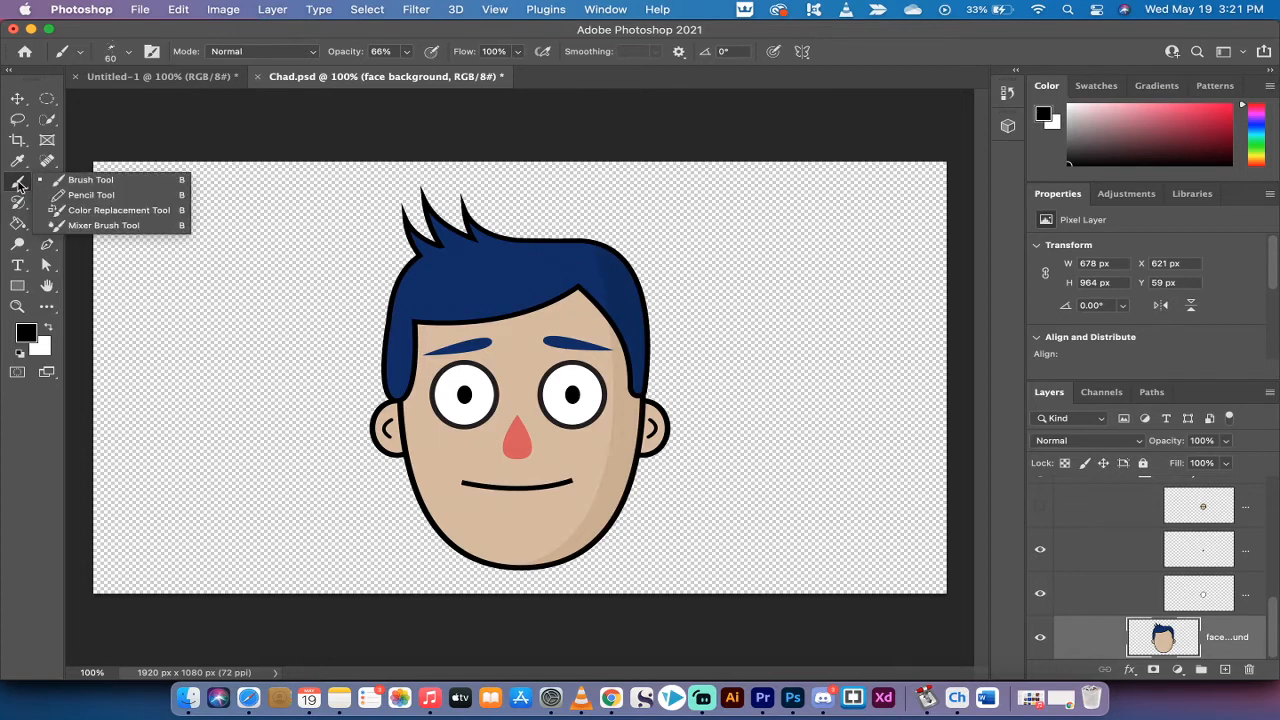
pyautogui.click(19, 186)
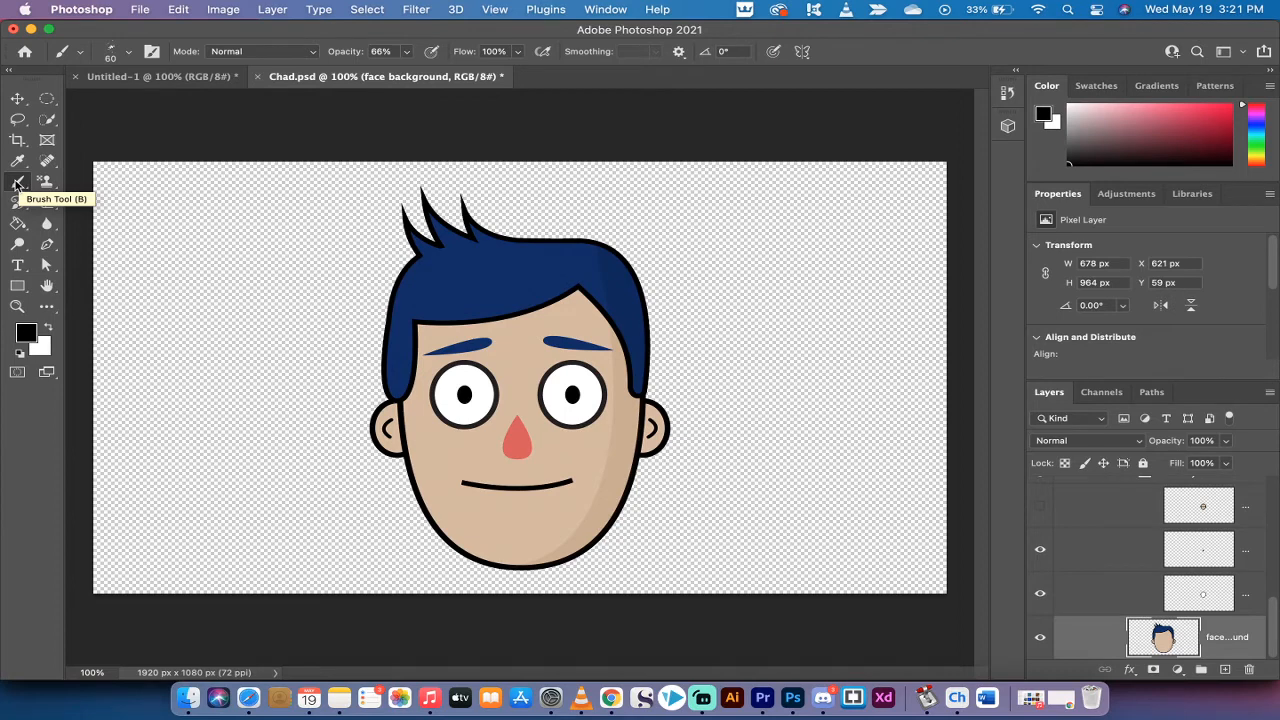
pyautogui.click(16, 185)
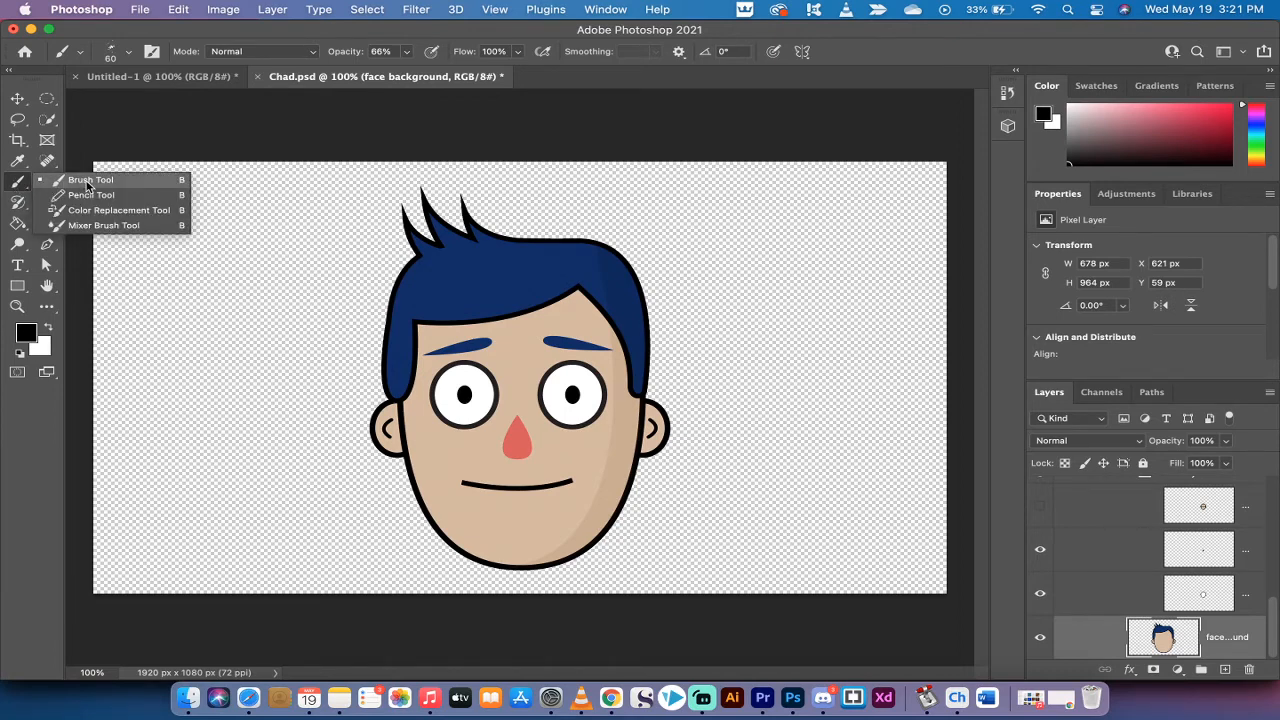
pyautogui.click(87, 186)
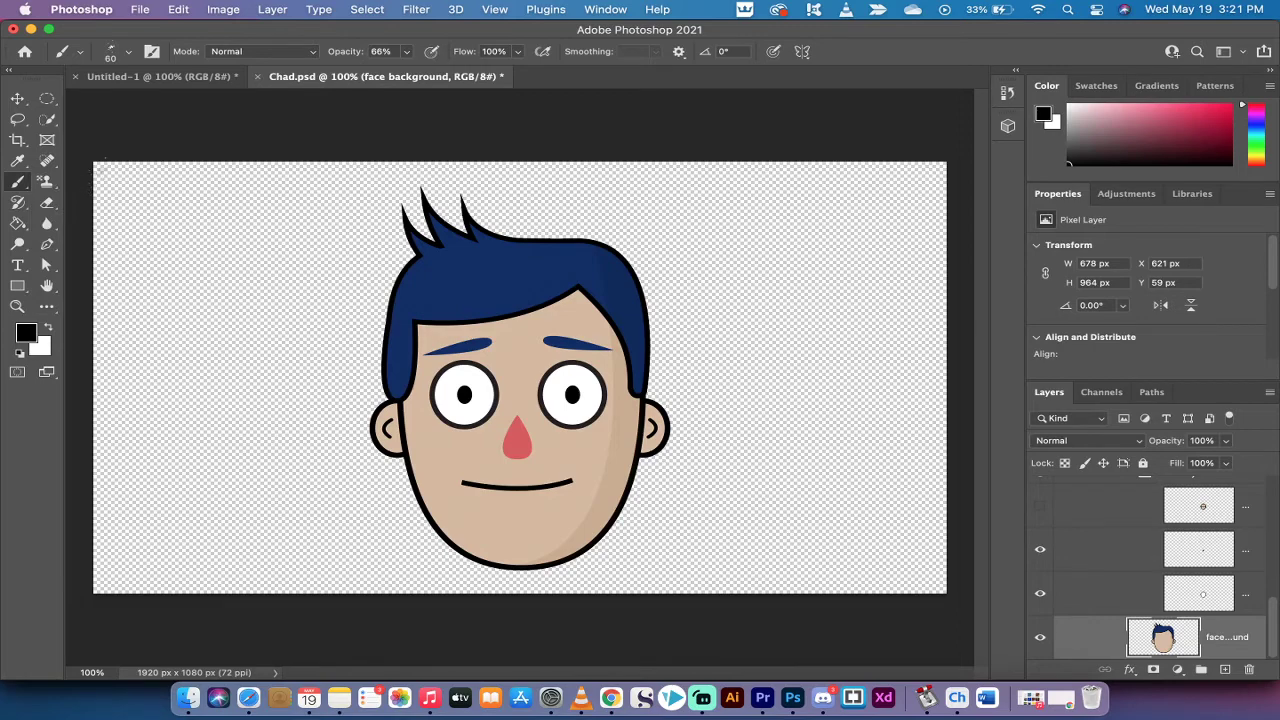
# Choose the Soft Round brush preset and verify the selection.
pyautogui.click(128, 55)
pyautogui.scroll(5, 140, 342)
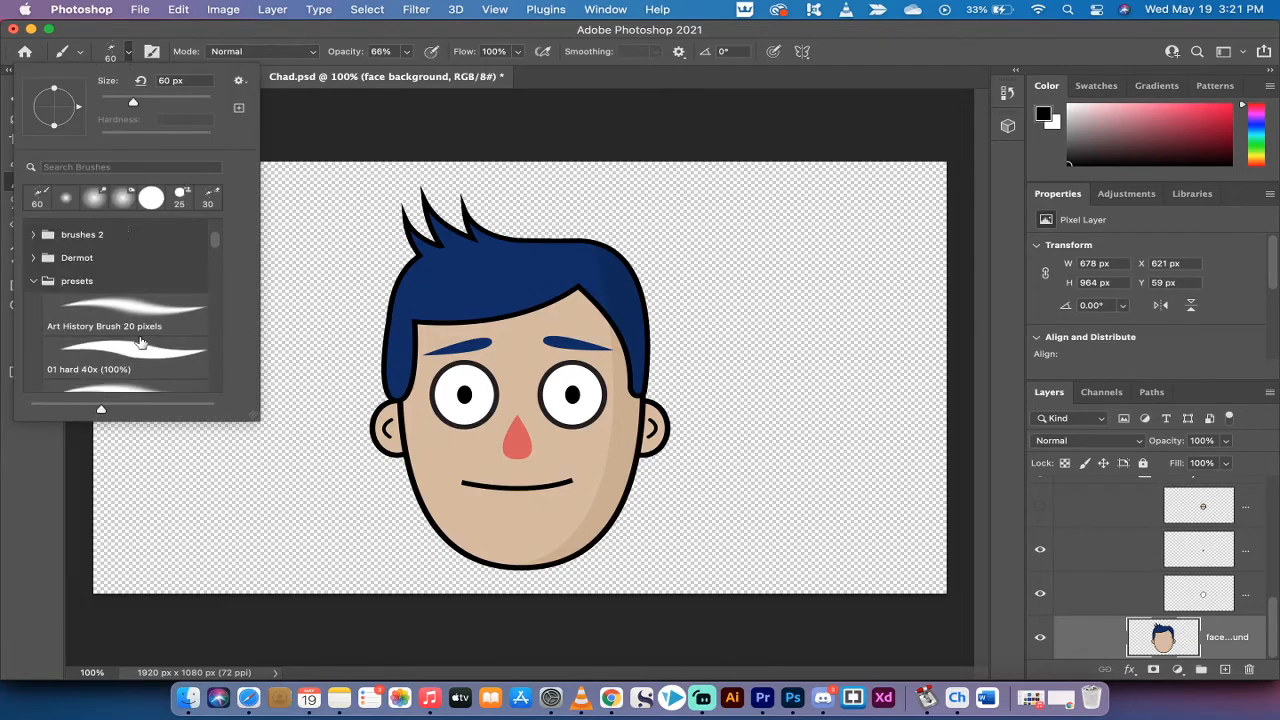
pyautogui.scroll(5, 140, 342)
pyautogui.scroll(2, 140, 342)
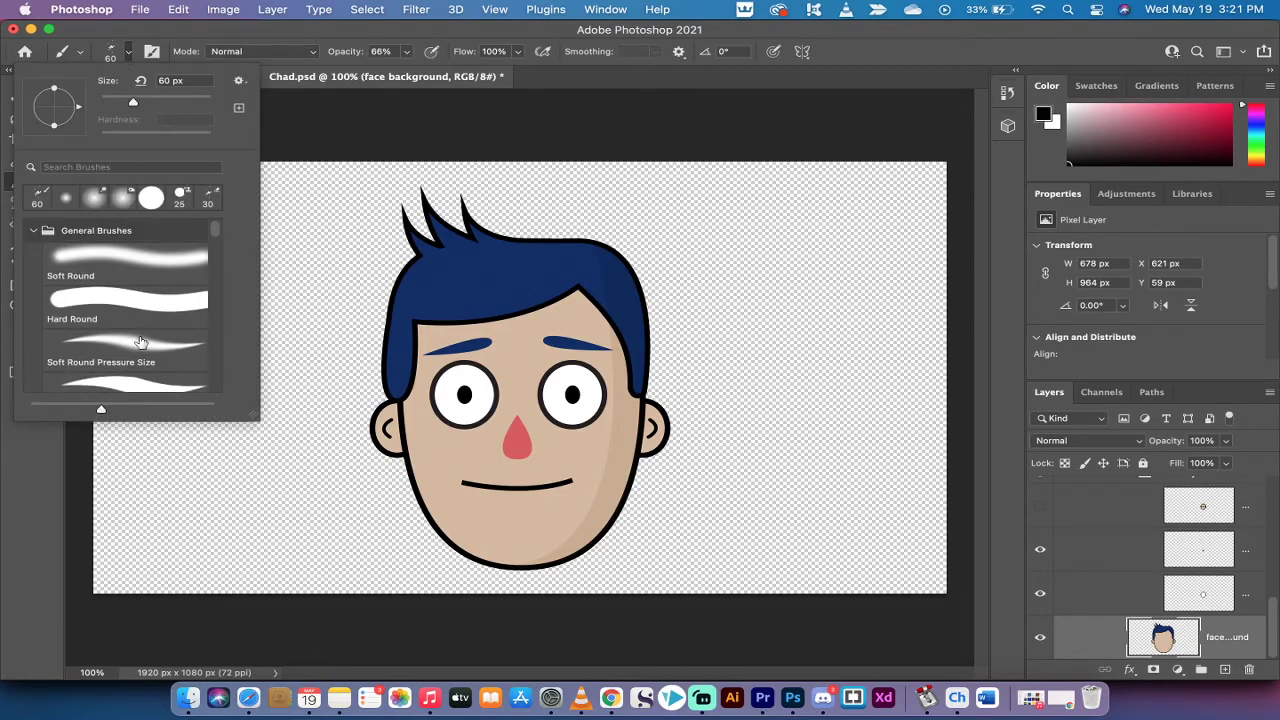
pyautogui.click(121, 262)
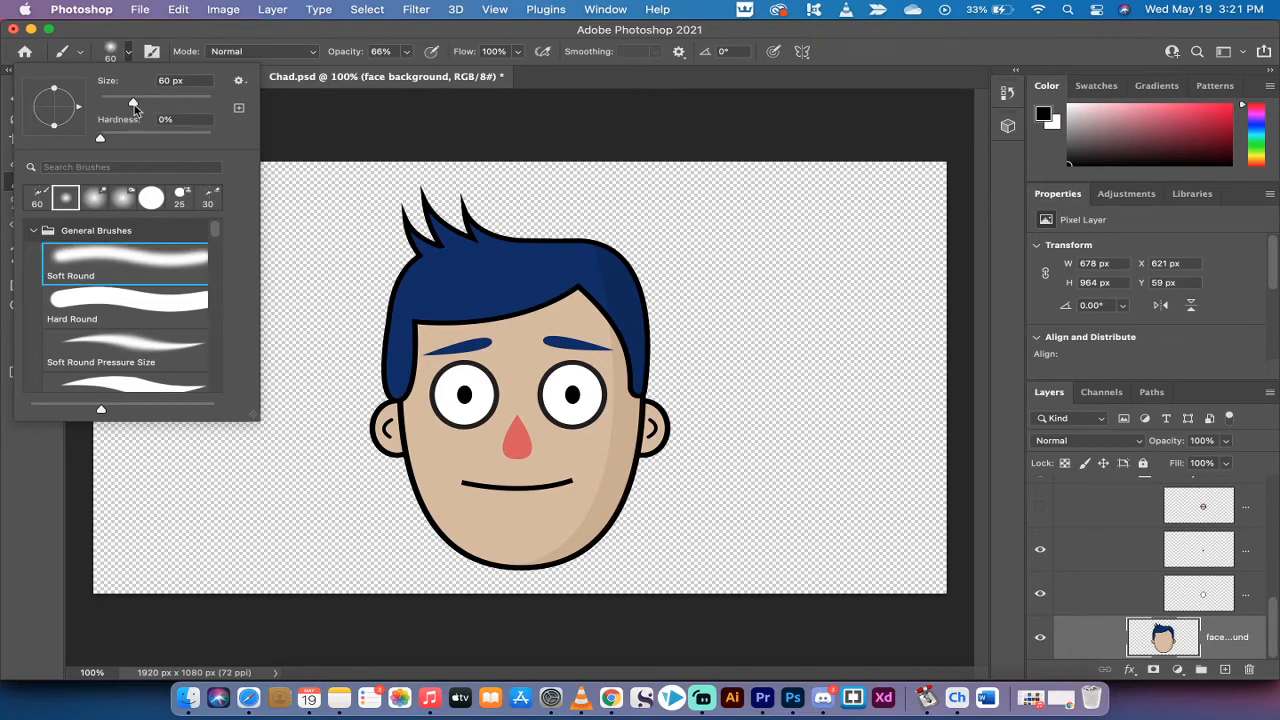
pyautogui.click(130, 51)
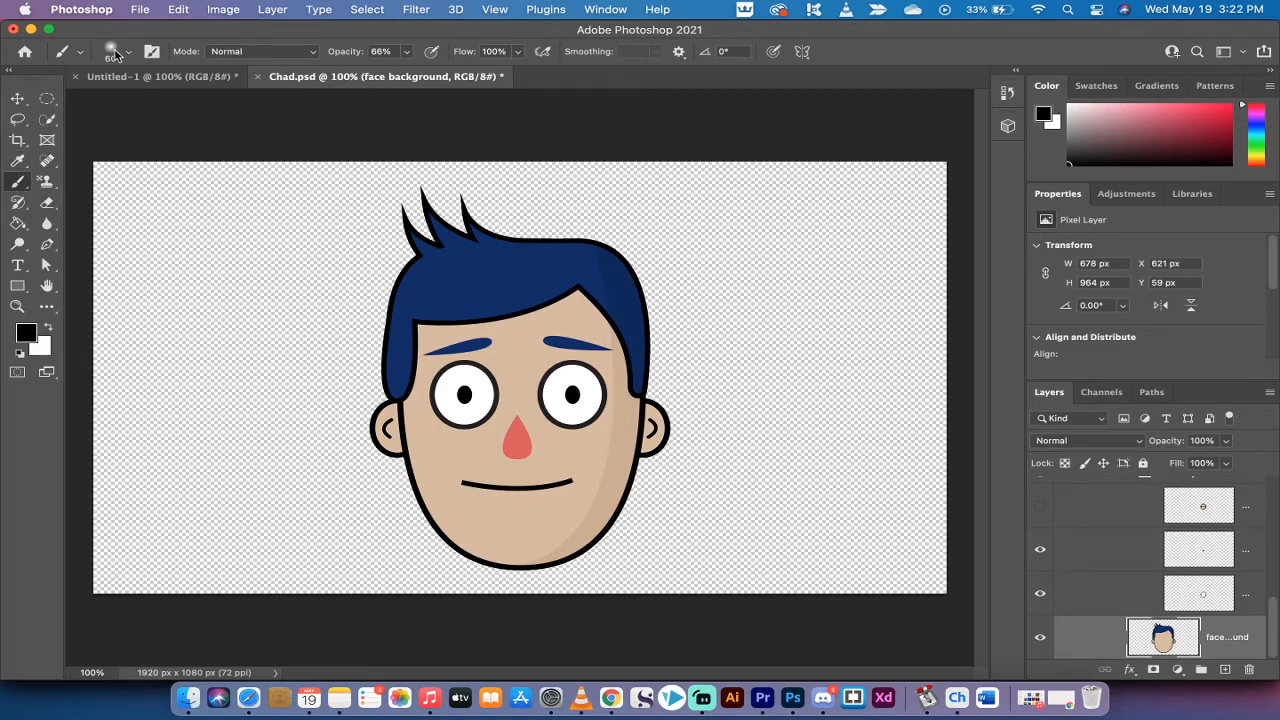
pyautogui.click(128, 51)
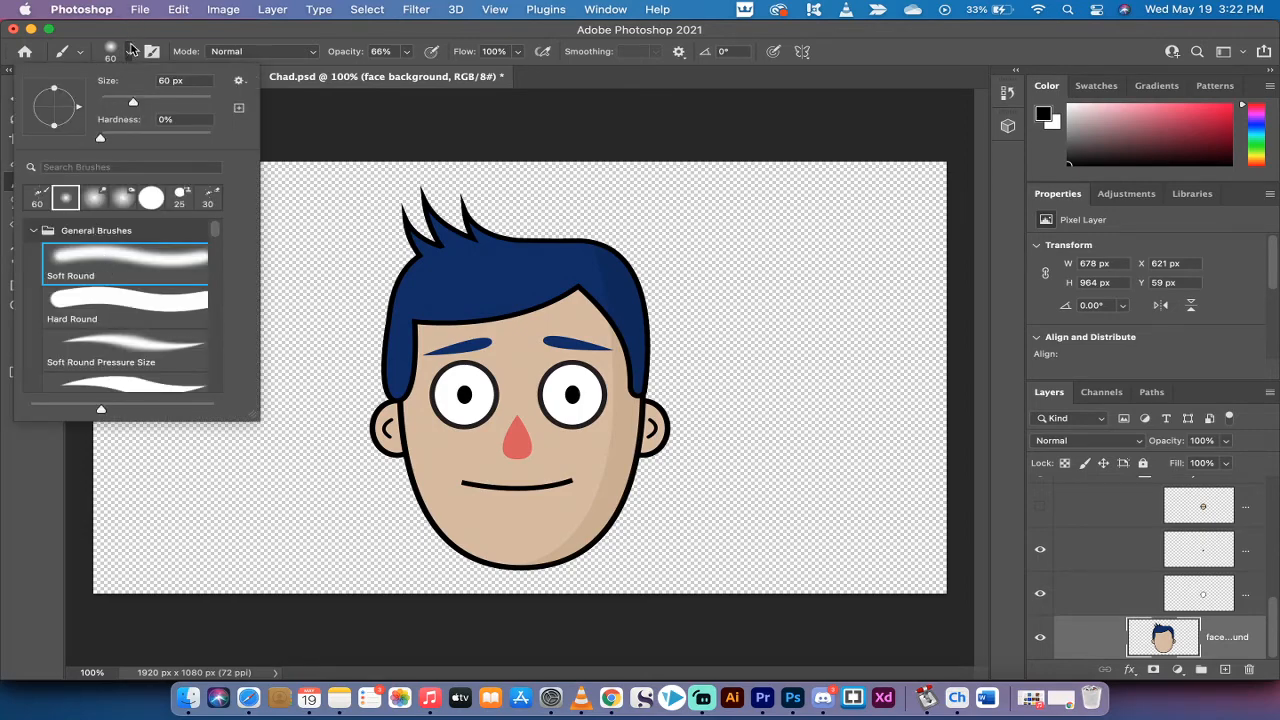
pyautogui.click(131, 52)
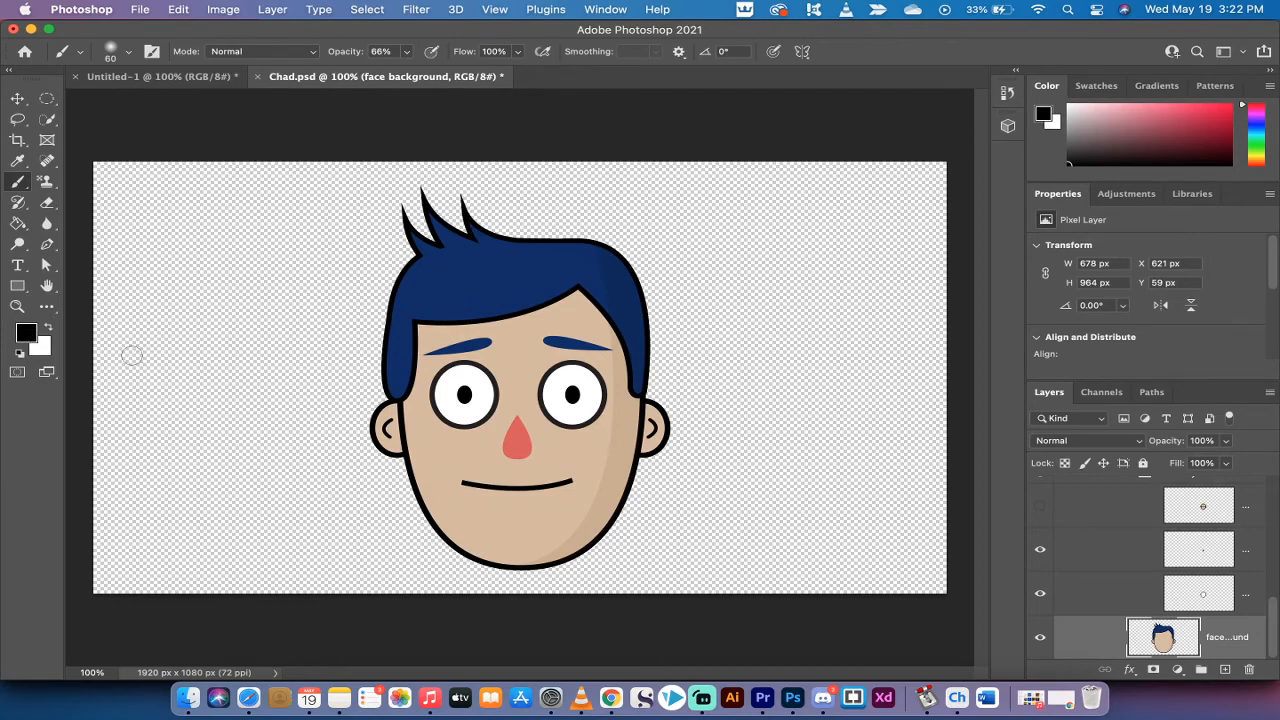
# Set the foreground colour to red ff0000 in the Color Picker.
pyautogui.click(30, 340)
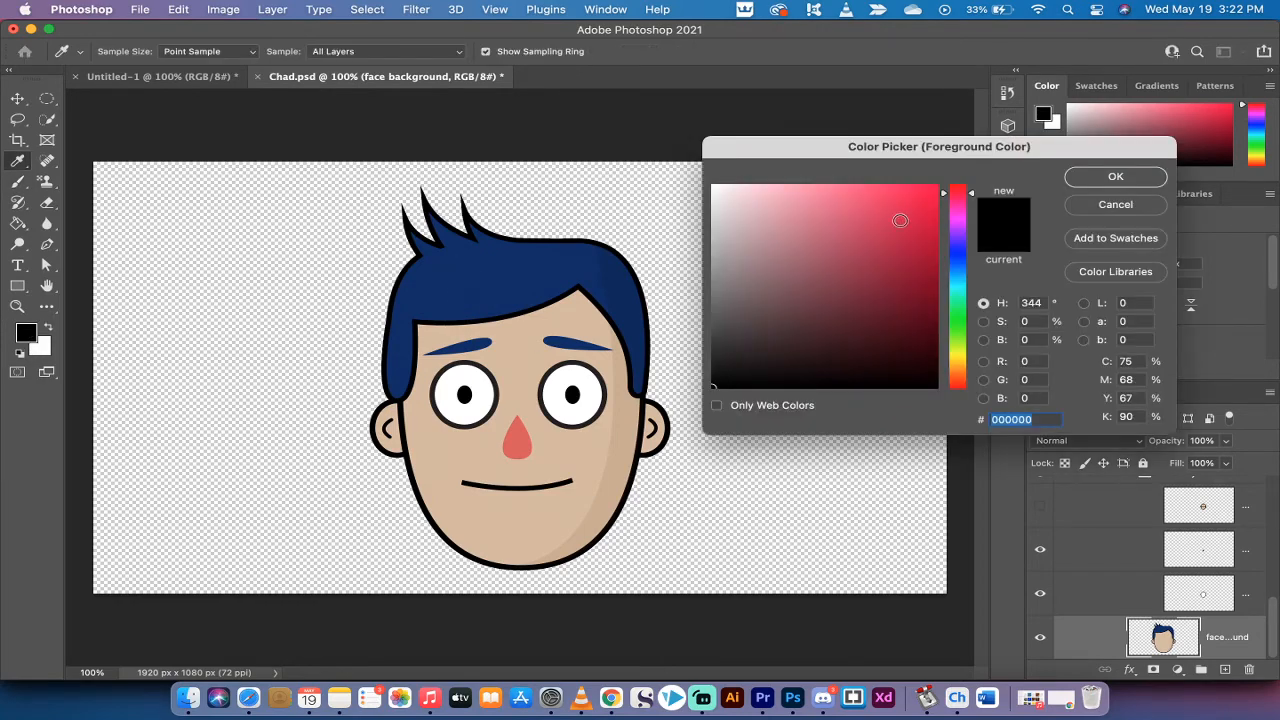
pyautogui.click(900, 214)
pyautogui.write('ff0000')
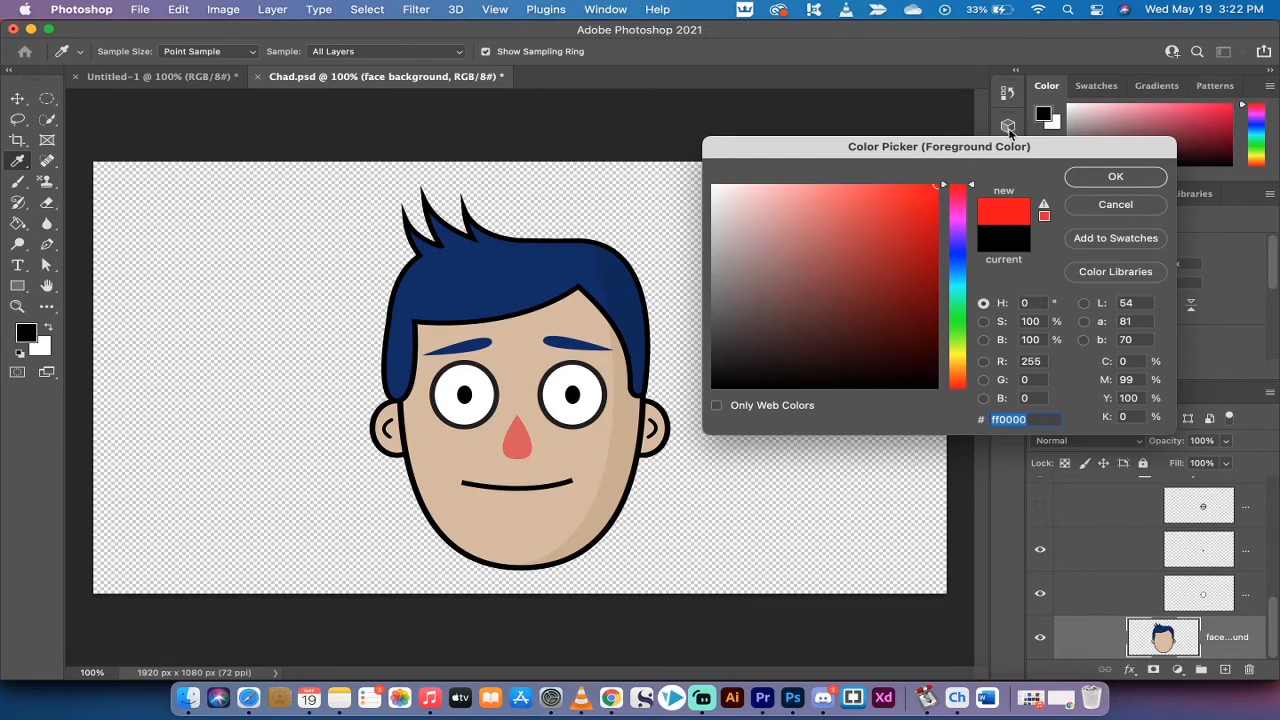
pyautogui.click(1110, 177)
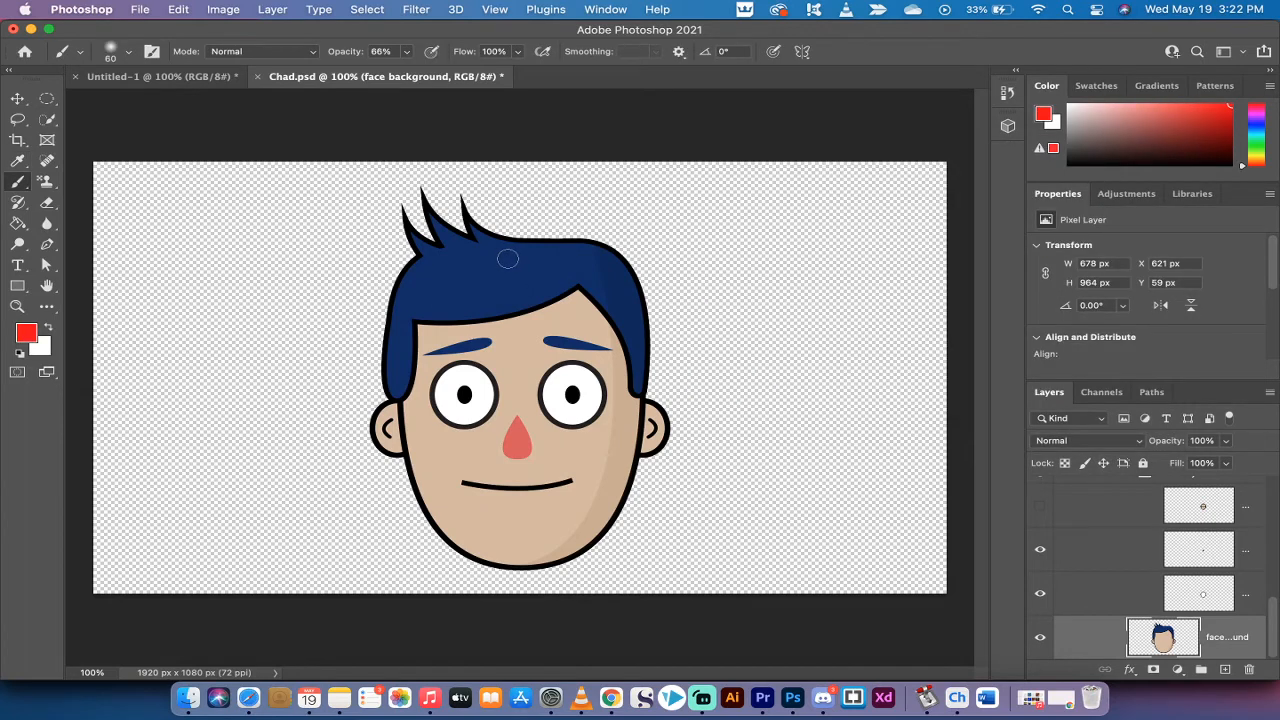
# Paint a red C on top of Chad's hair and raise brush opacity to 100%.
pyautogui.moveTo(507, 260)
pyautogui.mouseDown()
pyautogui.moveTo(493, 301)
pyautogui.moveTo(525, 299)
pyautogui.mouseUp()
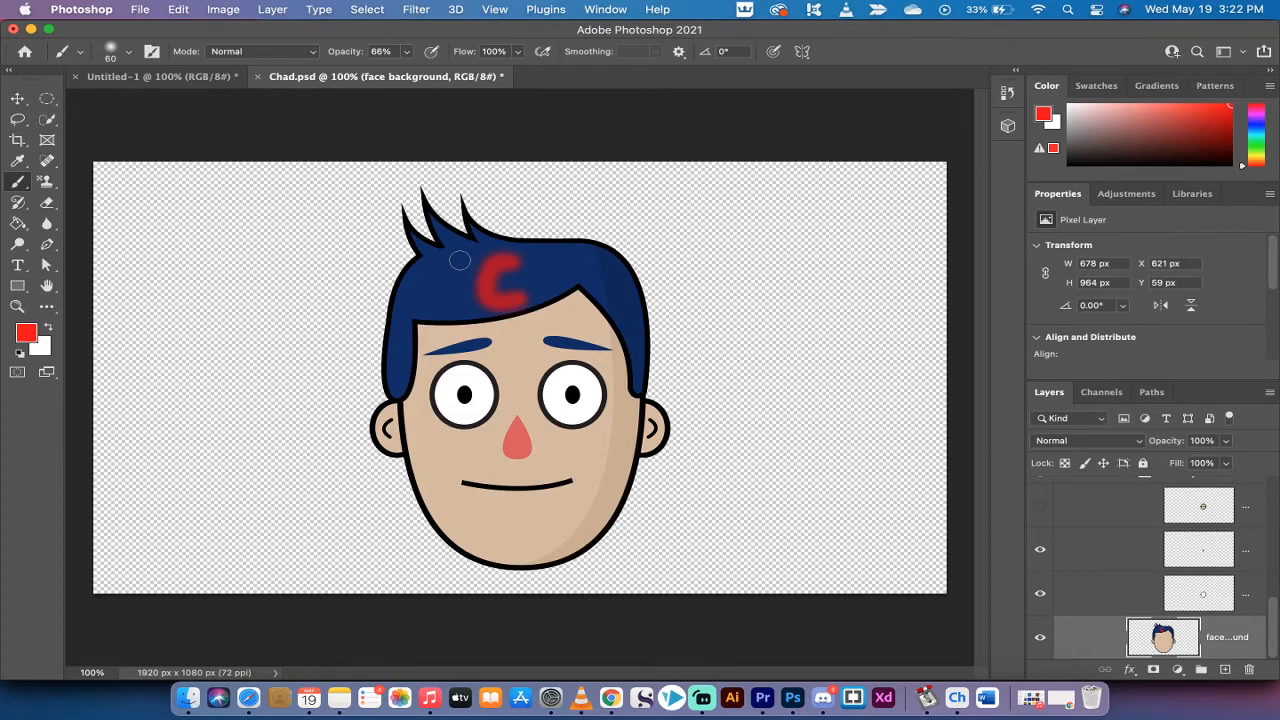
pyautogui.click(406, 51)
pyautogui.moveTo(408, 76); pyautogui.dragTo(468, 77)
# Save Chad.psd with the red C via File > Save.
pyautogui.click(141, 9)
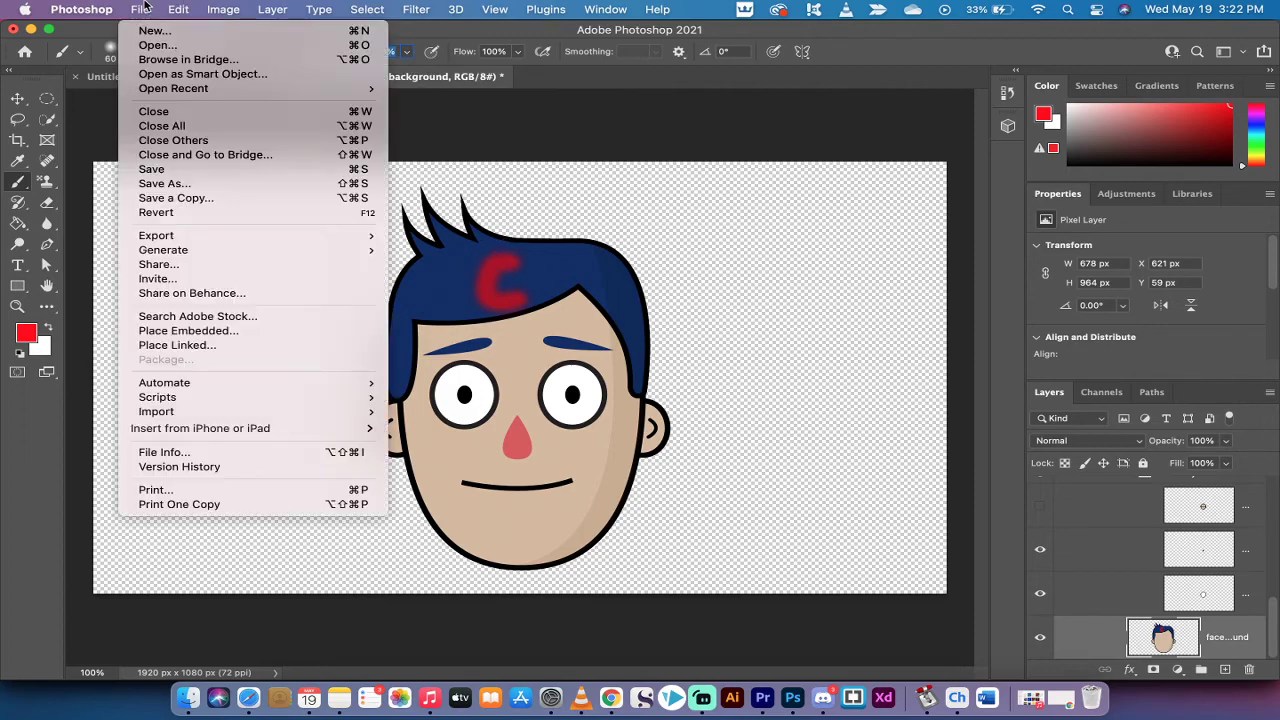
pyautogui.click(172, 170)
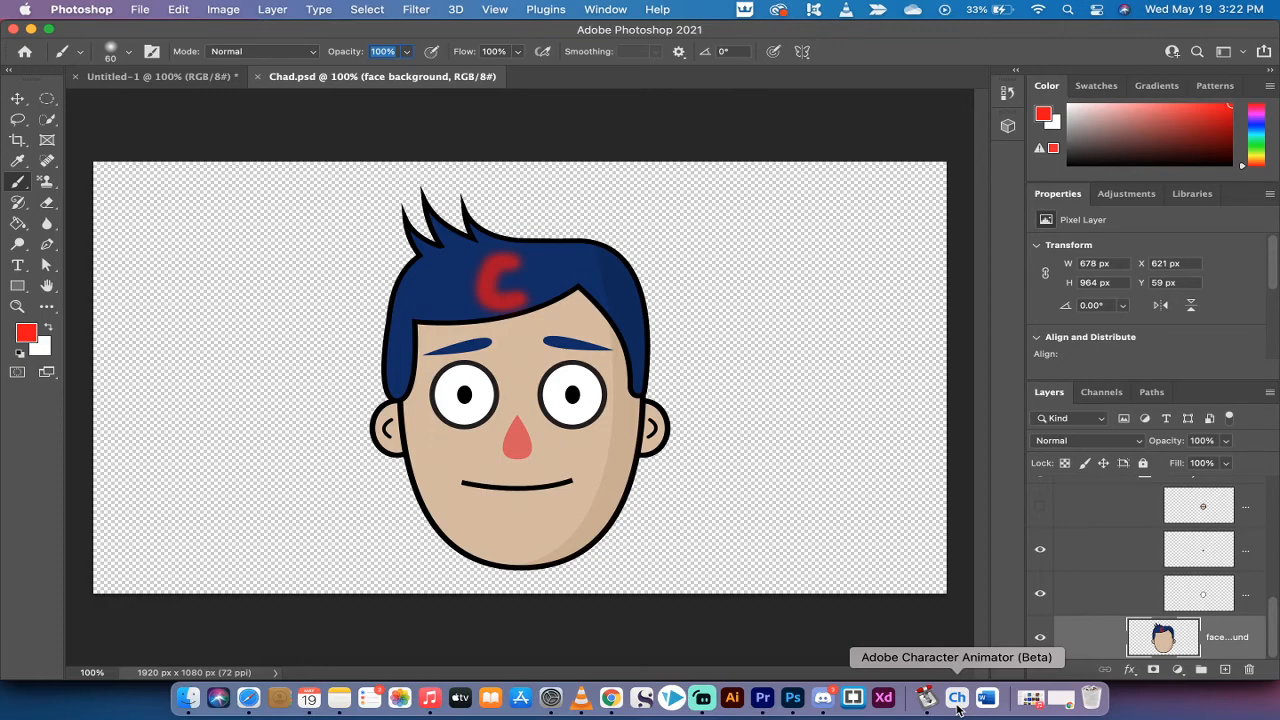
# Switch back to Character Animator so the puppet re-imports the updated Chad.psd.
pyautogui.click(957, 700)
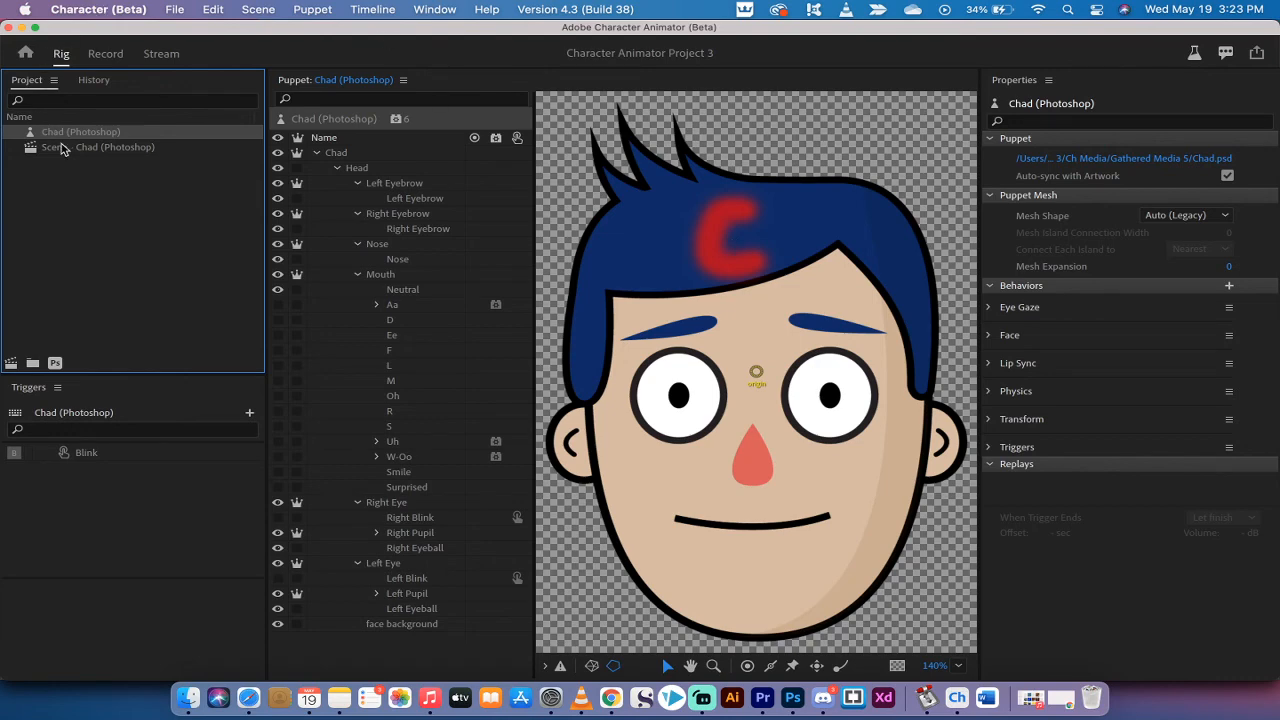
# Reopen Scene - Chad (Photoshop) in Record to show the face-tracked puppet with the red C.
pyautogui.click(62, 149)
pyautogui.doubleClick(64, 149)
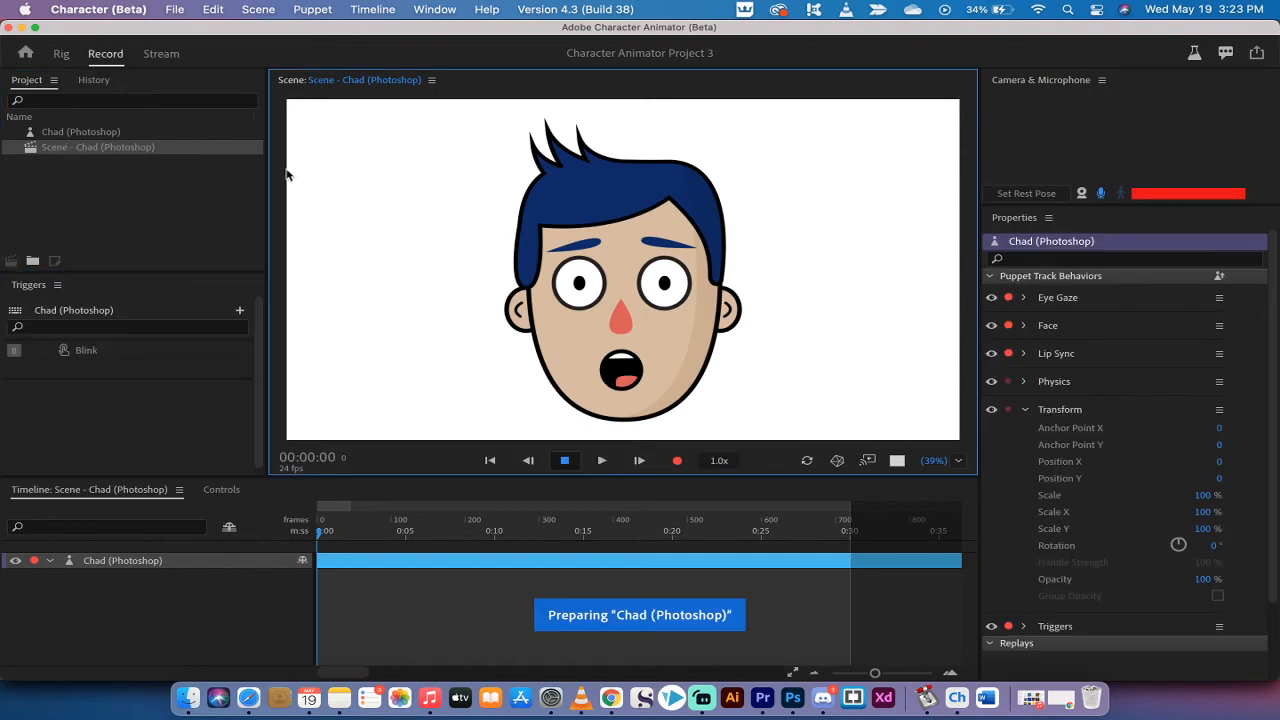